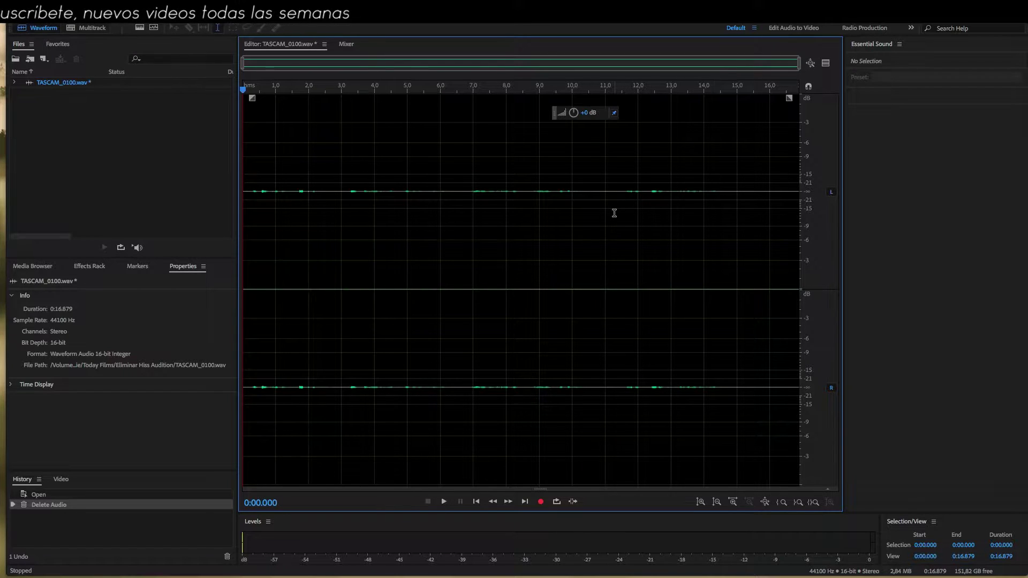
Listen to the opening seconds and amplify the whole recording in two passes until its loudest peaks reach about -8 dB
key(space)
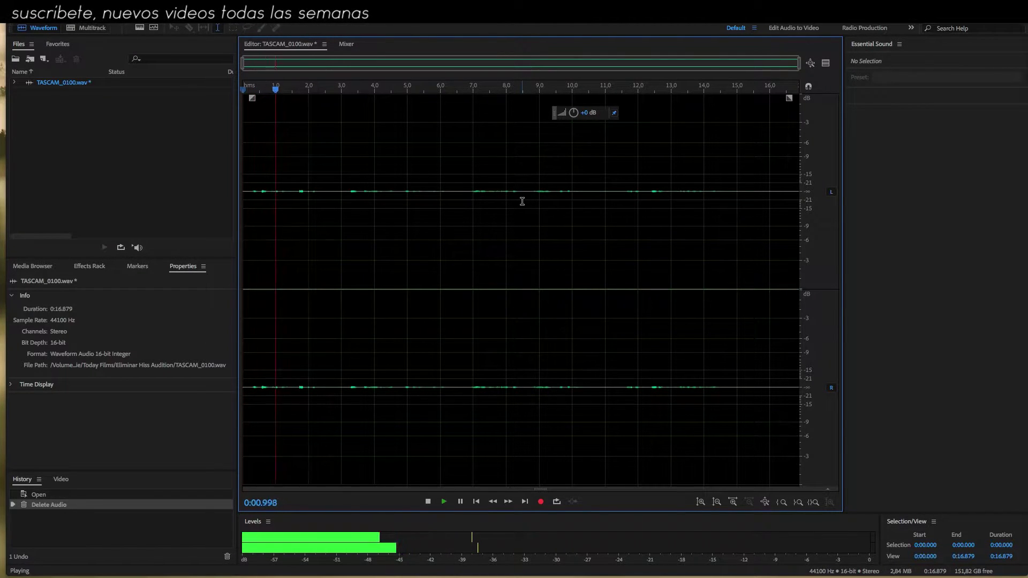
key(space)
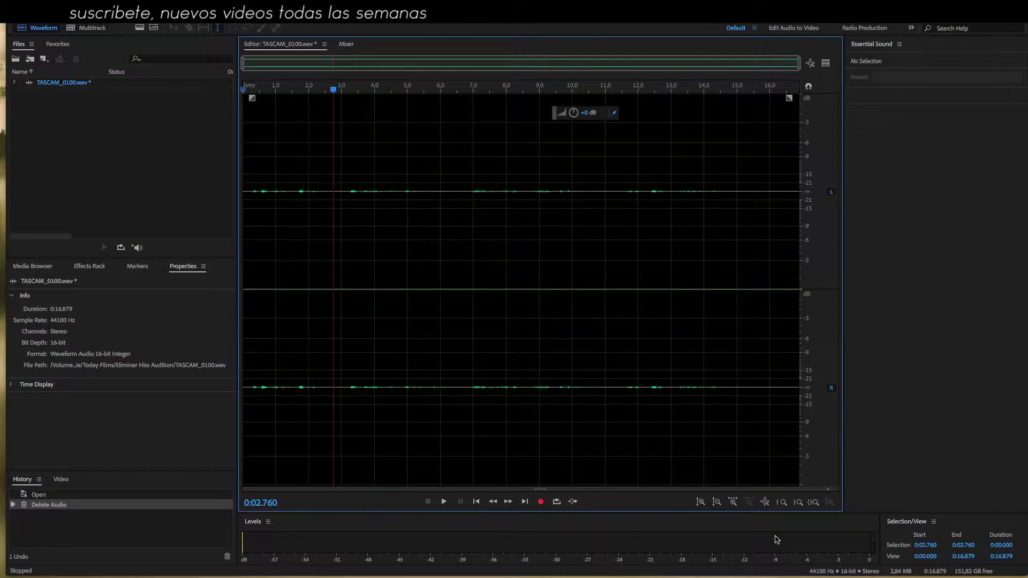
click(585, 113)
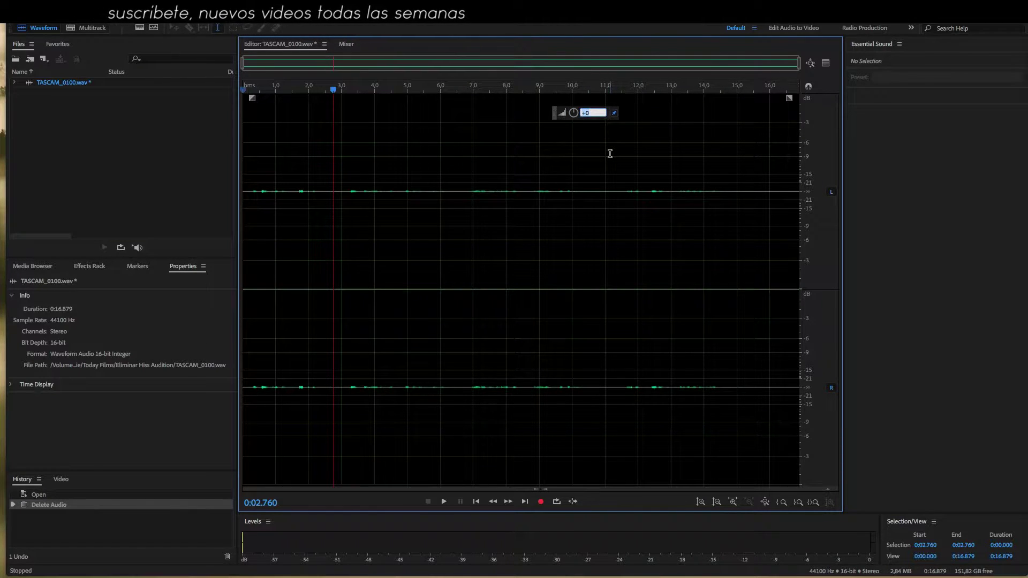
text(40)
key(Return)
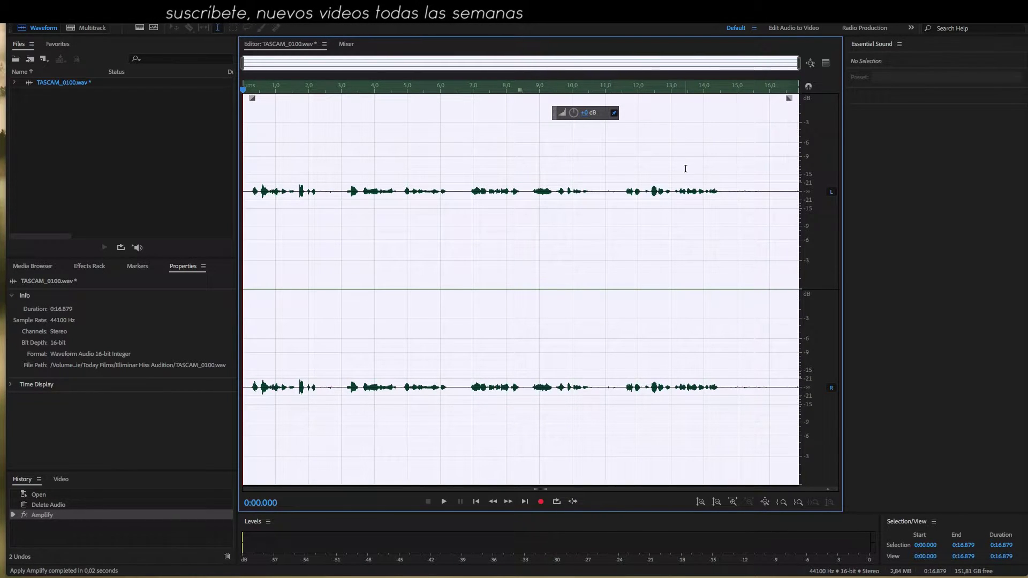
click(585, 114)
text(10)
key(Return)
click(398, 149)
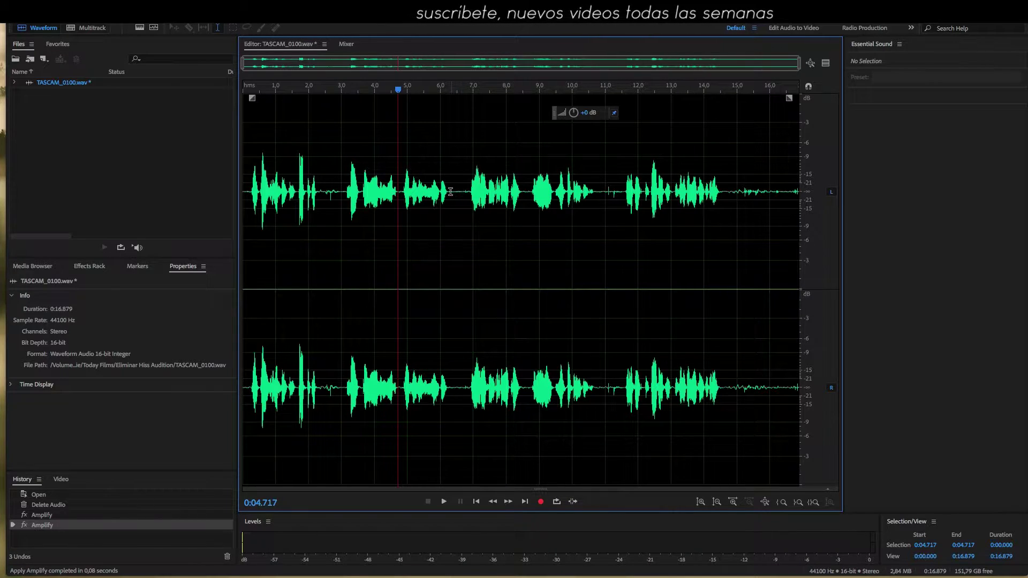
Select the speechless gap from about 6.28 to 6.86 s and listen to the background hiss around it
drag(450, 192, 469, 191)
key(space)
key(space)
key(space)
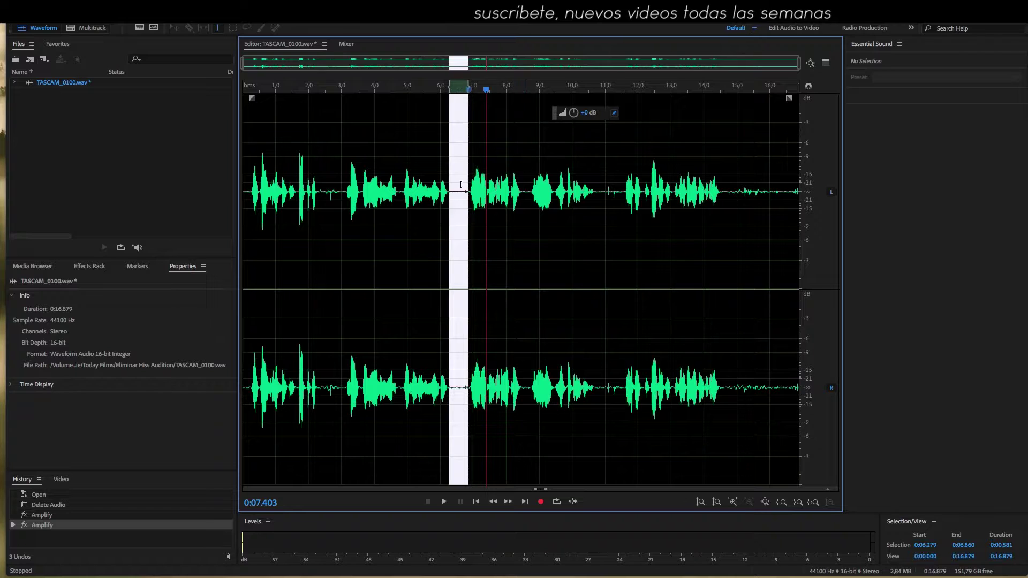
click(444, 90)
key(space)
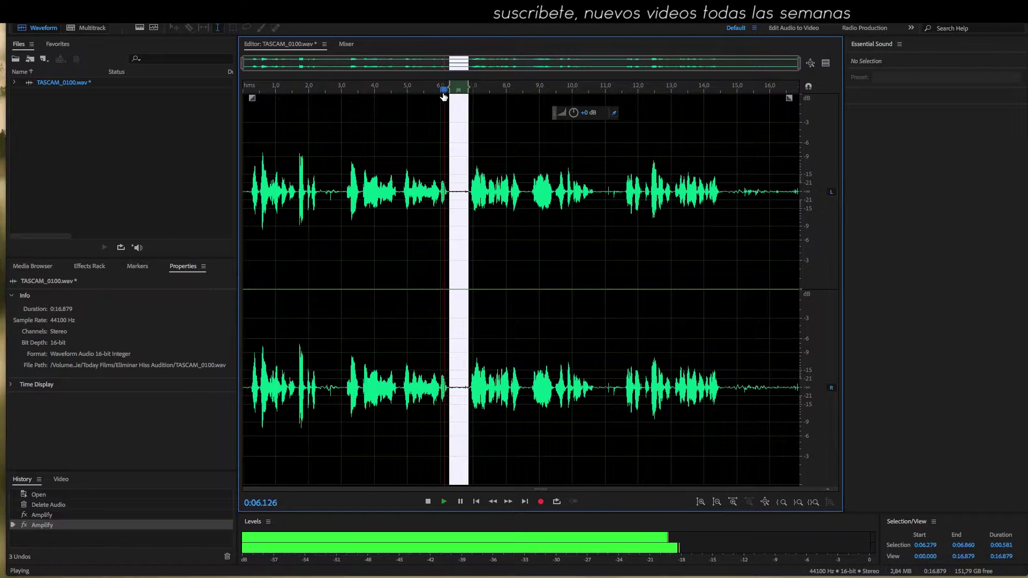
click(446, 94)
key(space)
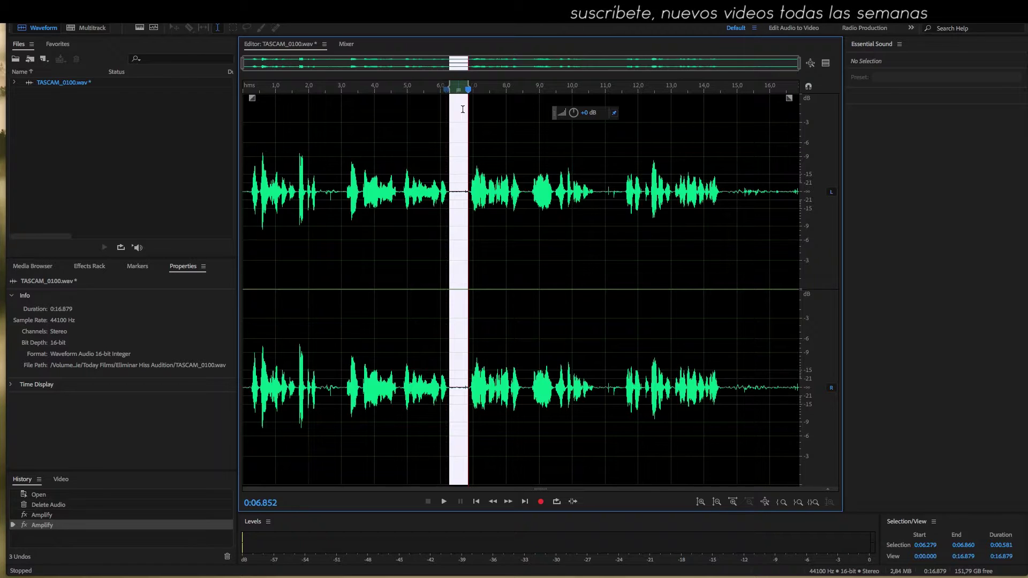
Capture a noise print from the selected speechless gap
click(232, 6)
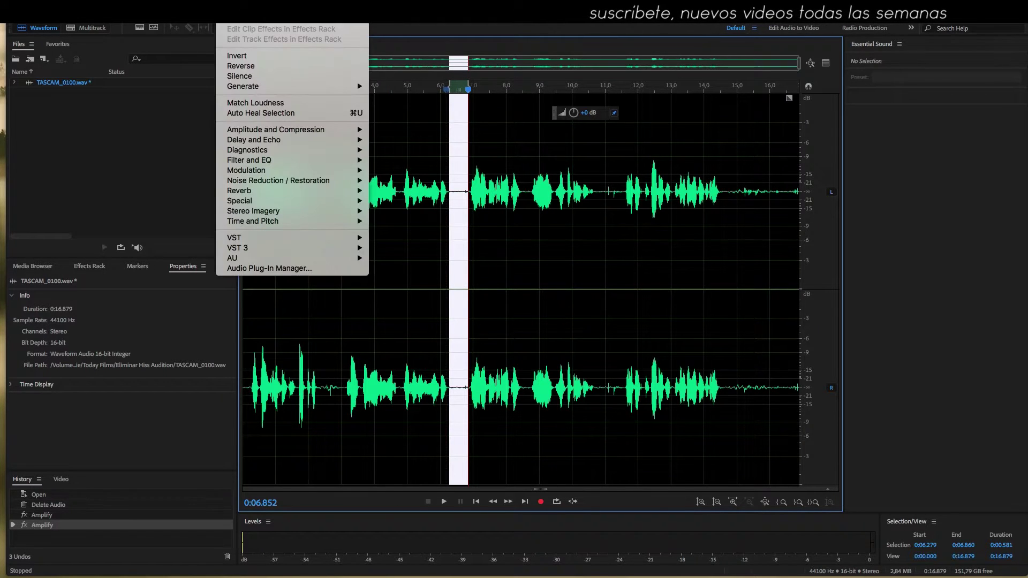
mouse_move(295, 182)
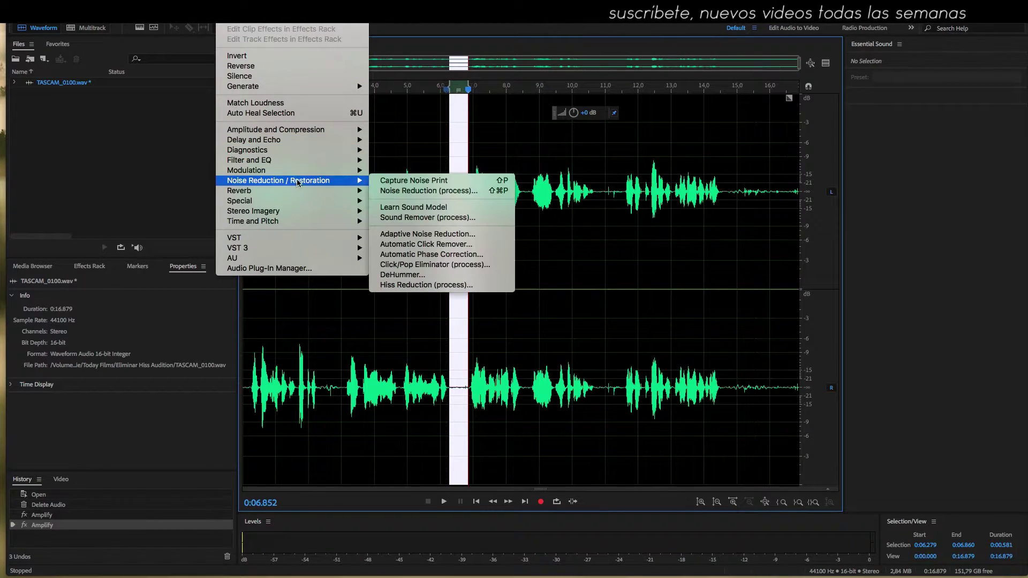
click(427, 182)
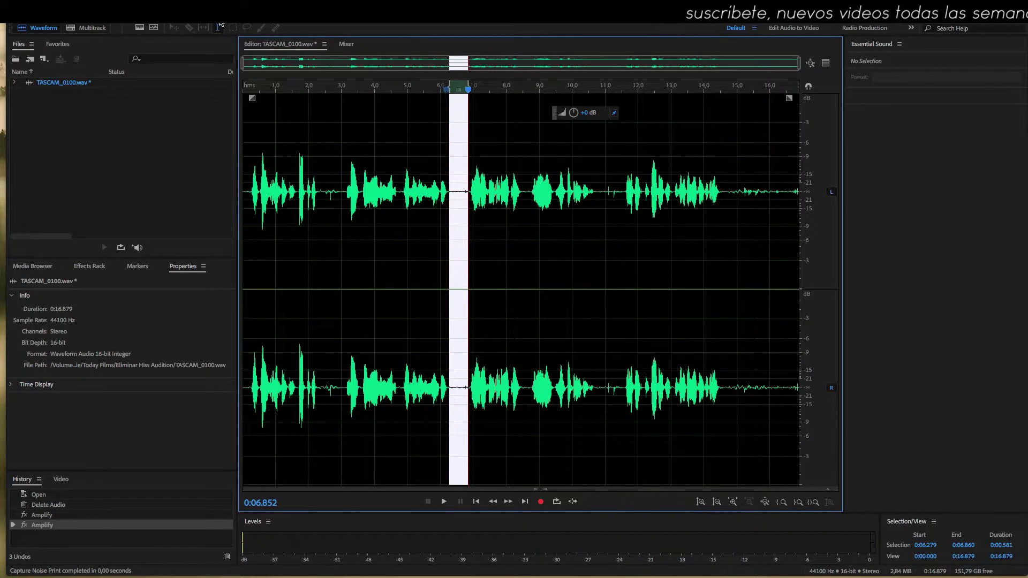
Apply Noise Reduction to the selected gap, using the captured noise print at 100 % and reducing by 9 dB
click(232, 6)
mouse_move(294, 180)
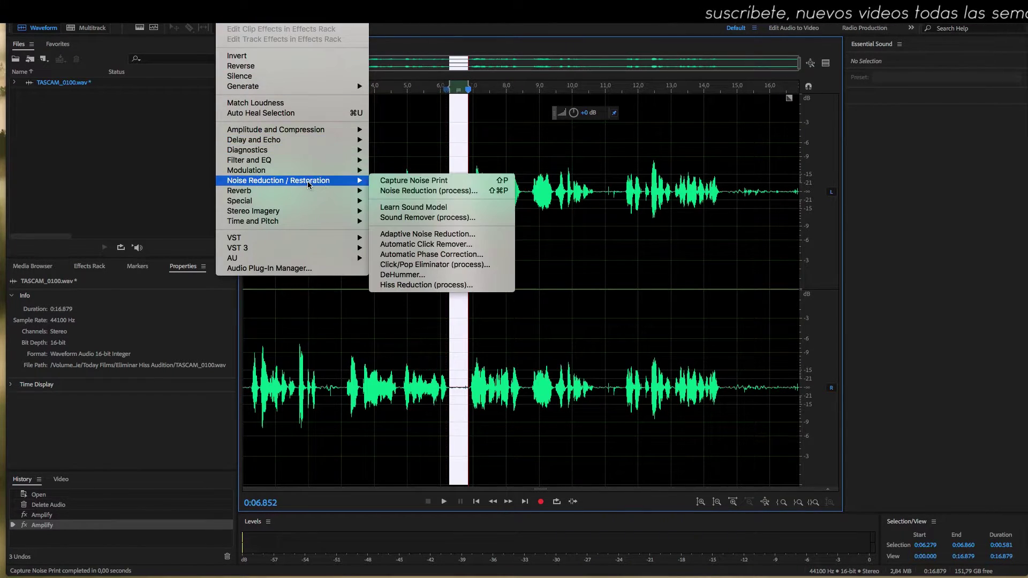
click(444, 194)
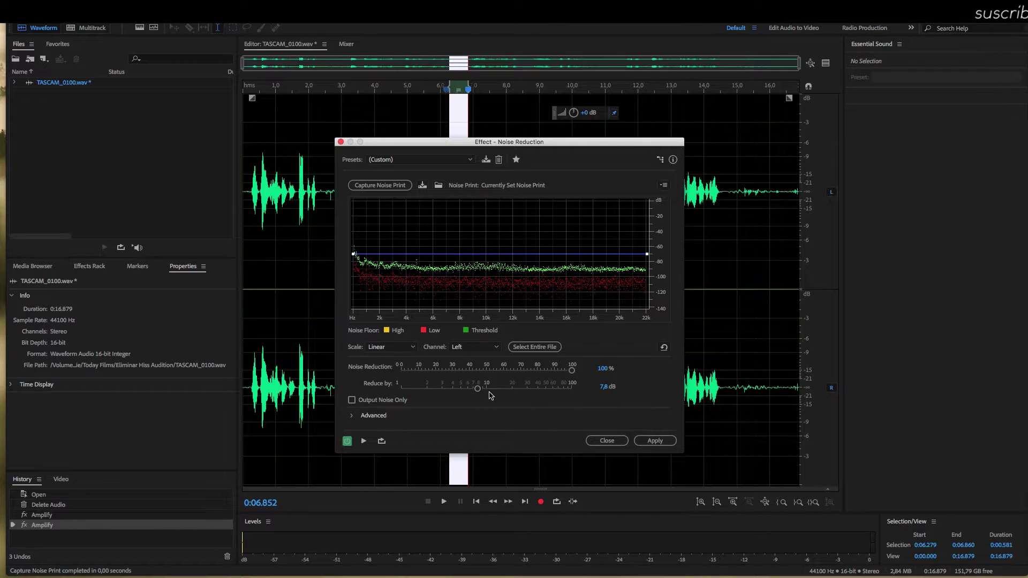
drag(481, 392, 483, 392)
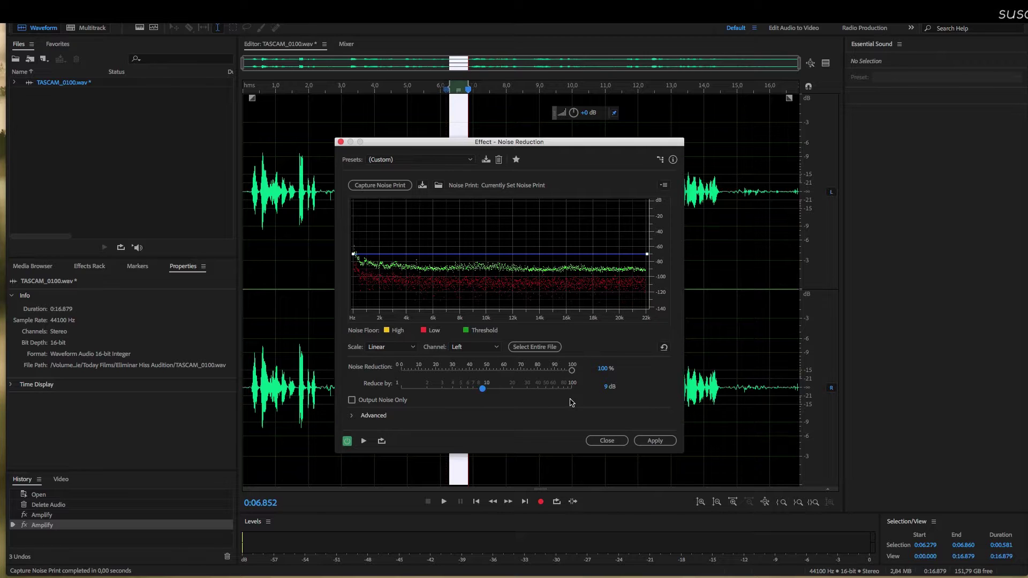
click(664, 441)
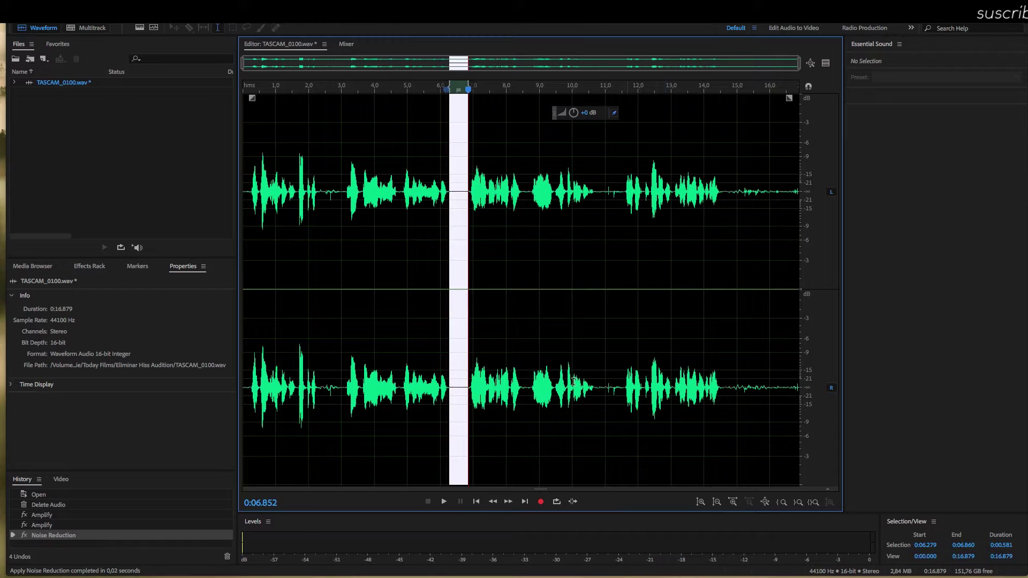
Play back the treated gap several times from about 6.2 s to check the remaining hiss
click(452, 289)
key(space)
key(space)
click(445, 289)
key(space)
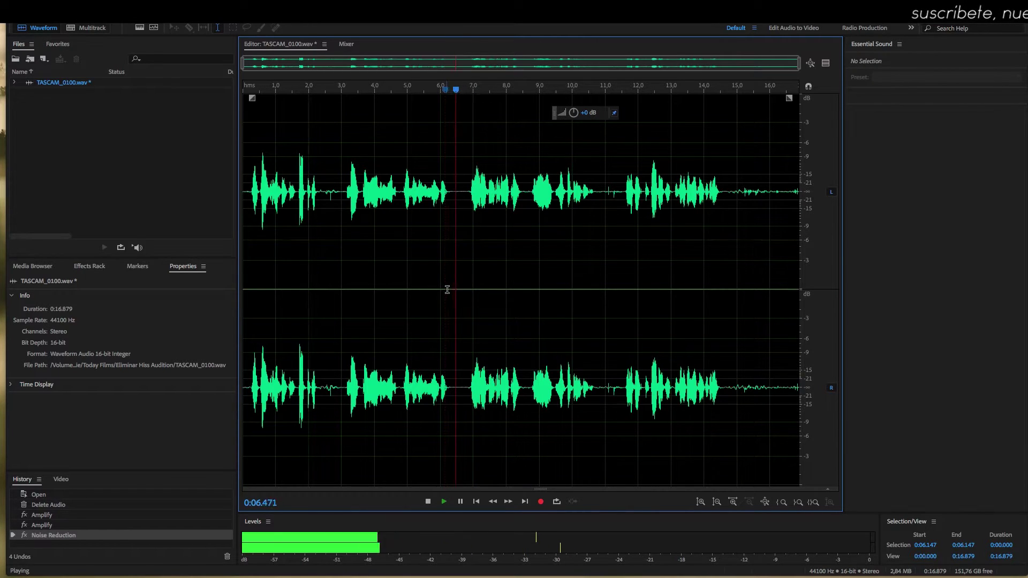
key(space)
click(450, 290)
key(space)
key(space)
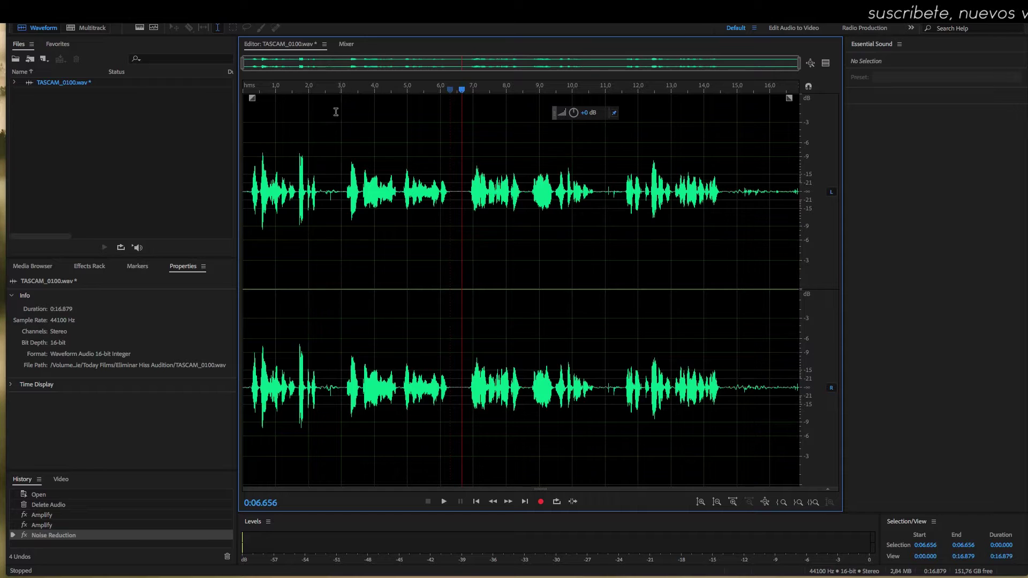
Play the recording from its beginning to about 15.7 s to compare the untreated passages with the cleaned gap
click(249, 87)
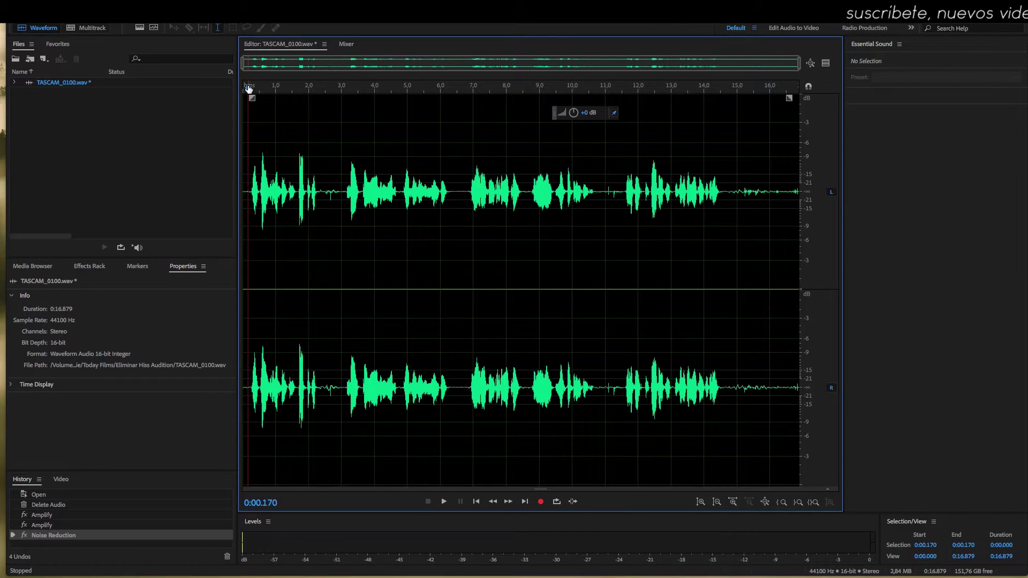
key(space)
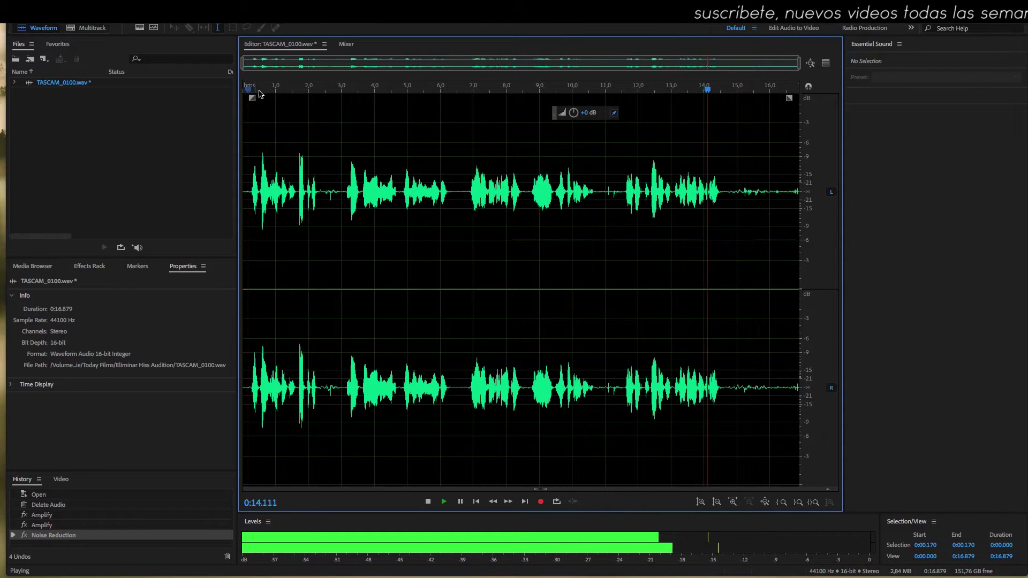
key(space)
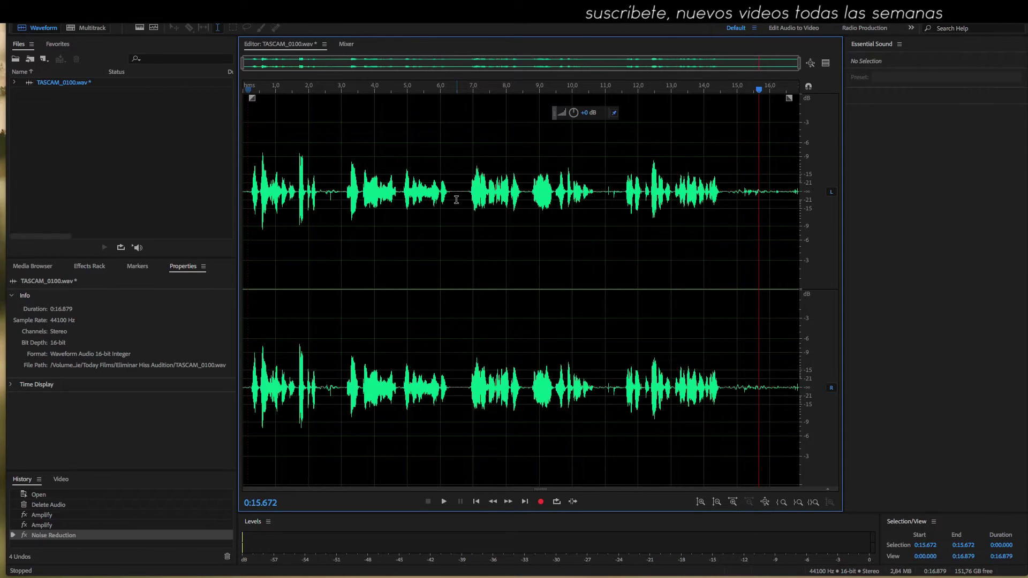
Apply Noise Reduction to the entire recording with the captured noise print at 100 % and a 9 dB reduction
key(ctrl+a)
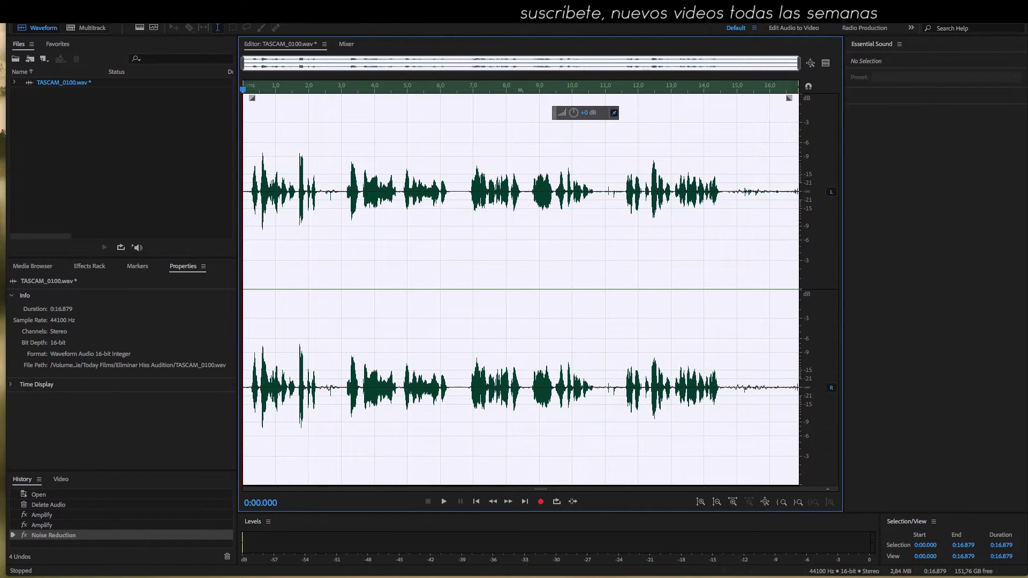
click(227, 6)
mouse_move(295, 183)
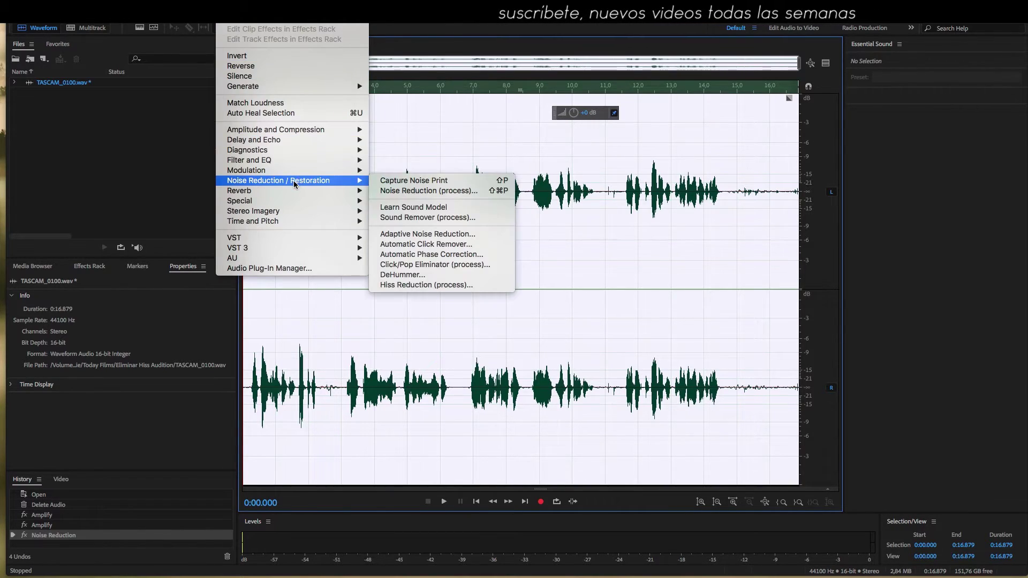
click(440, 192)
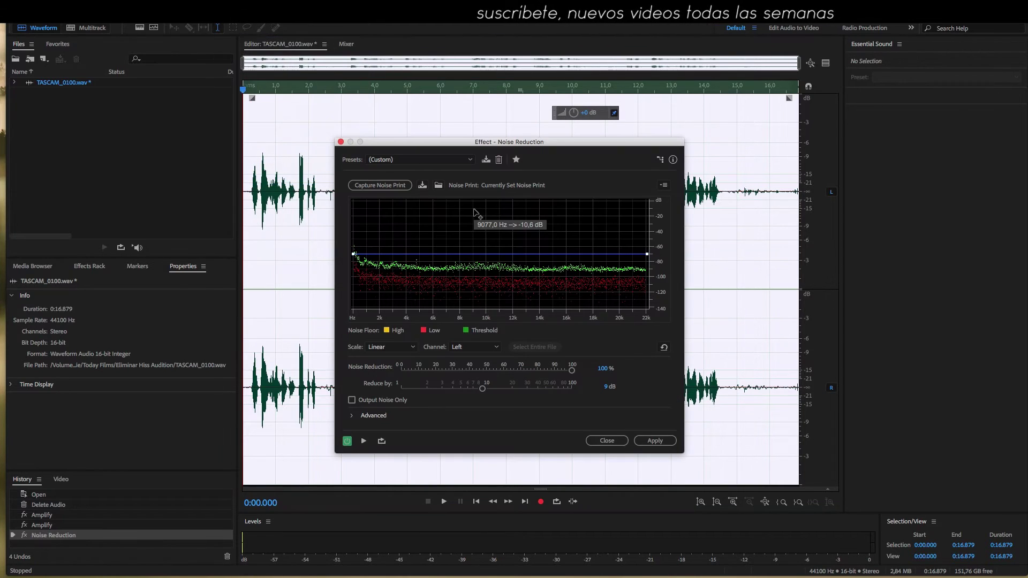
click(655, 441)
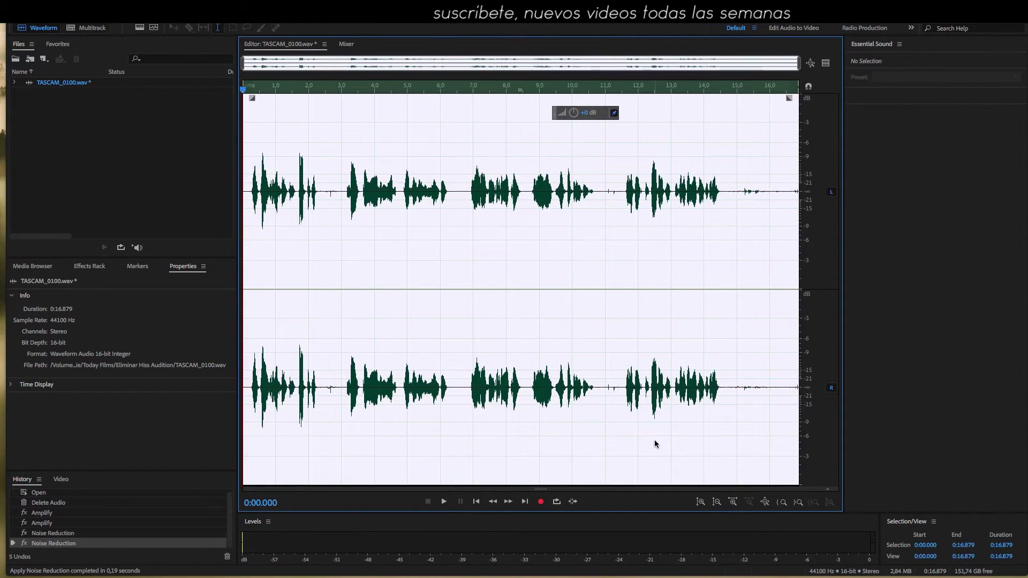
Play the fully noise-reduced recording from its beginning to about 15 s to judge the result
click(249, 288)
key(space)
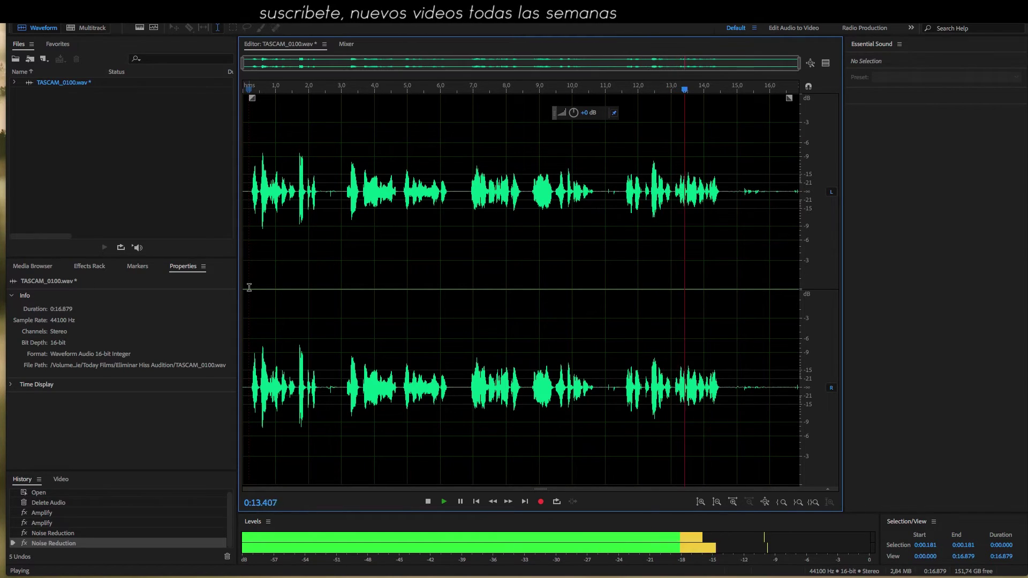
key(space)
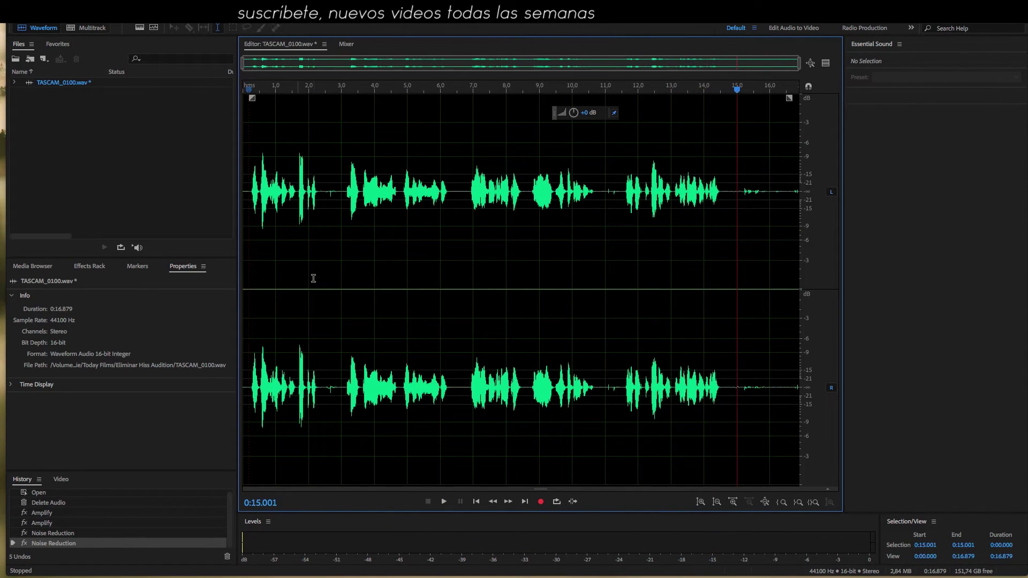
Delete the leftover tail of the recording from about 14.87 s to the end
click(732, 290)
drag(732, 289, 822, 303)
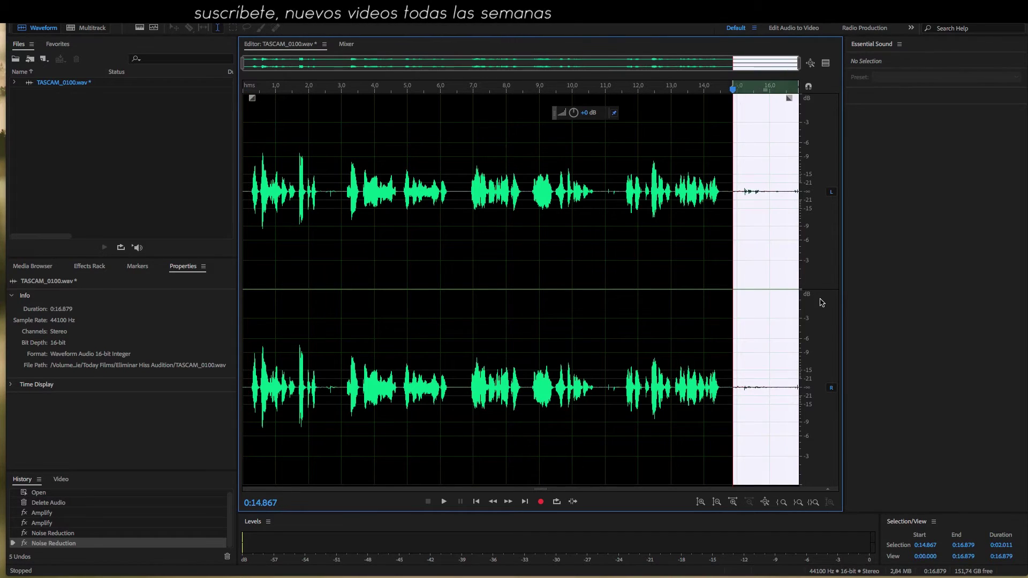
key(Delete)
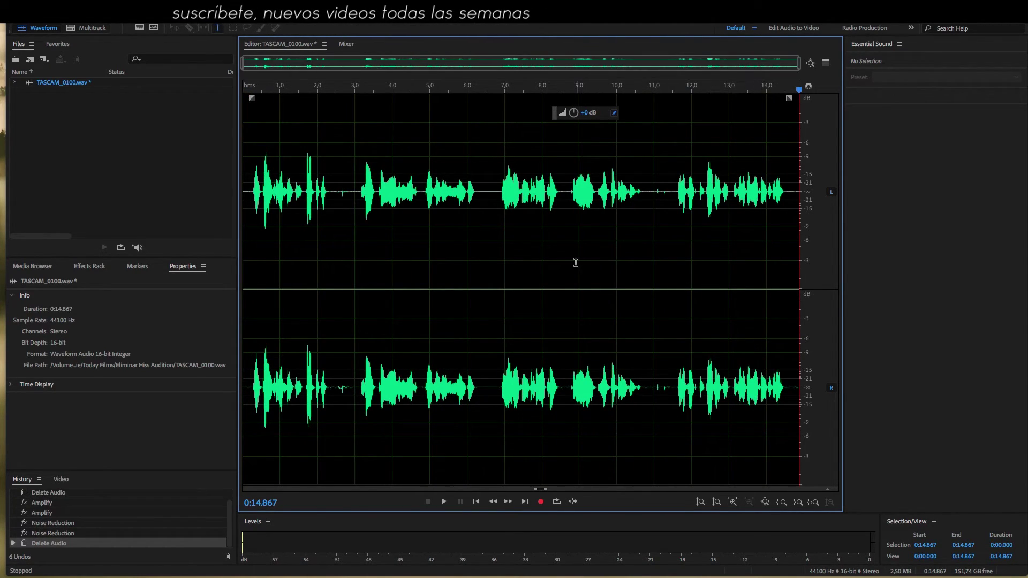